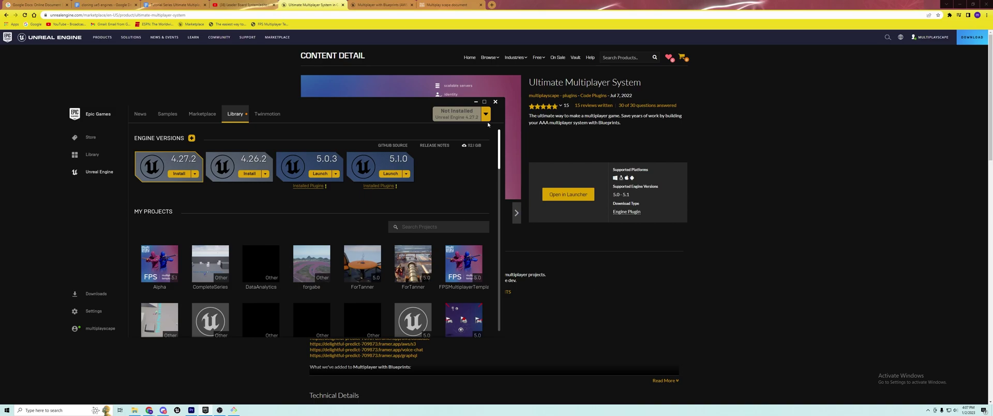
Review the marketplace pages for Ultimate Multiplayer System and Multiplayer with Blueprints (AWS)
click(476, 102)
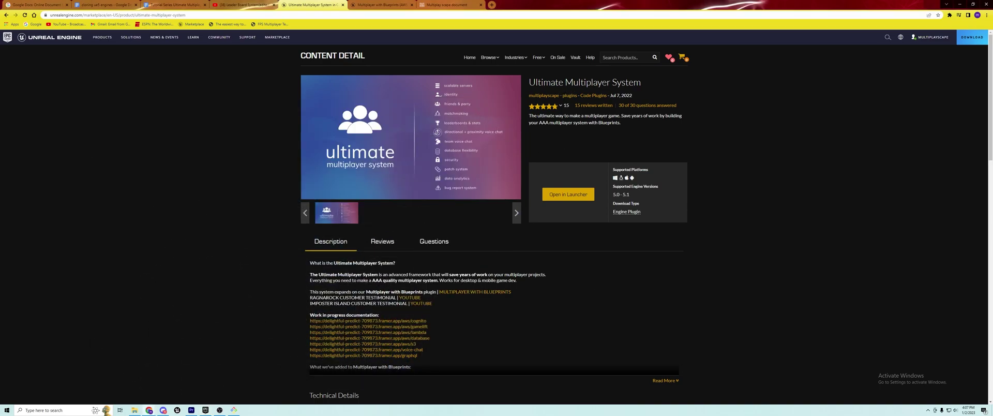
click(381, 5)
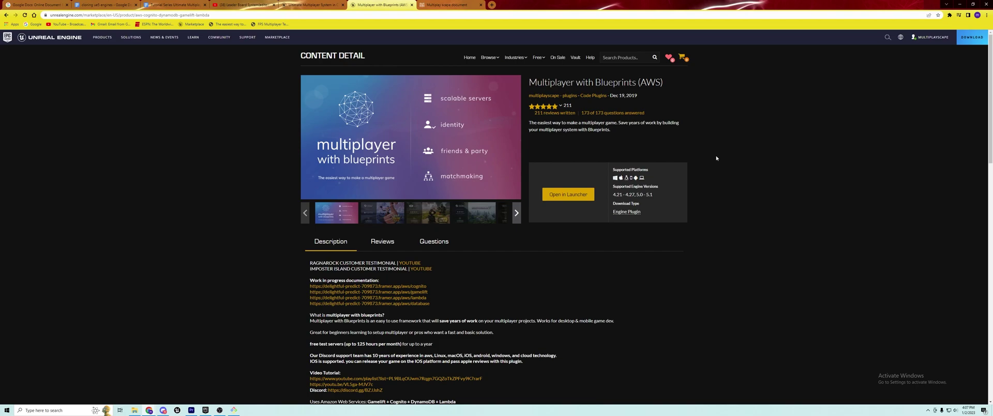
click(313, 4)
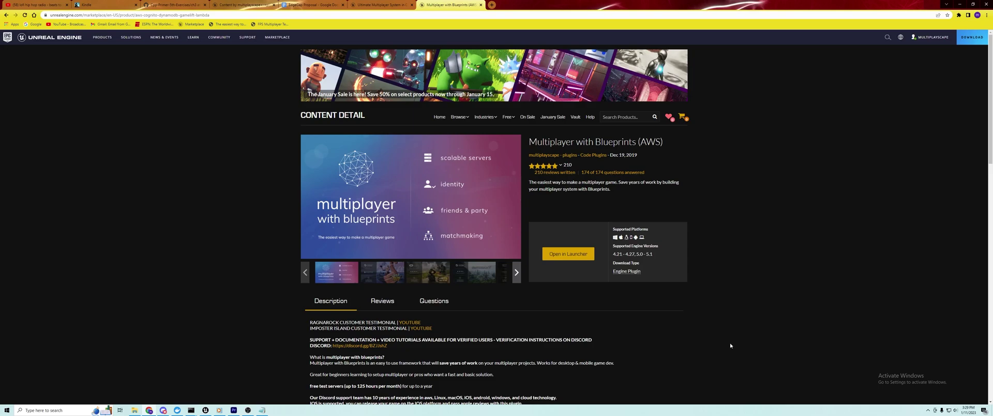
click(382, 4)
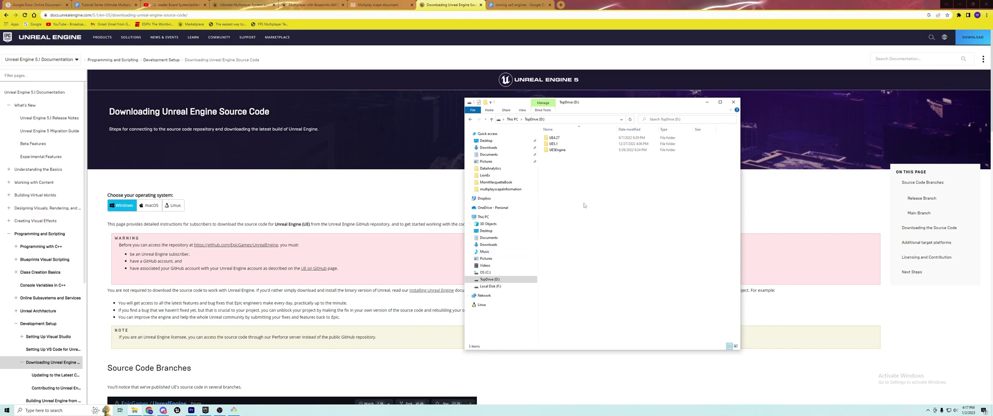
Check the installed engine versions in the Epic Games launcher, and return to the Downloading Unreal Engine Source Code page
click(206, 410)
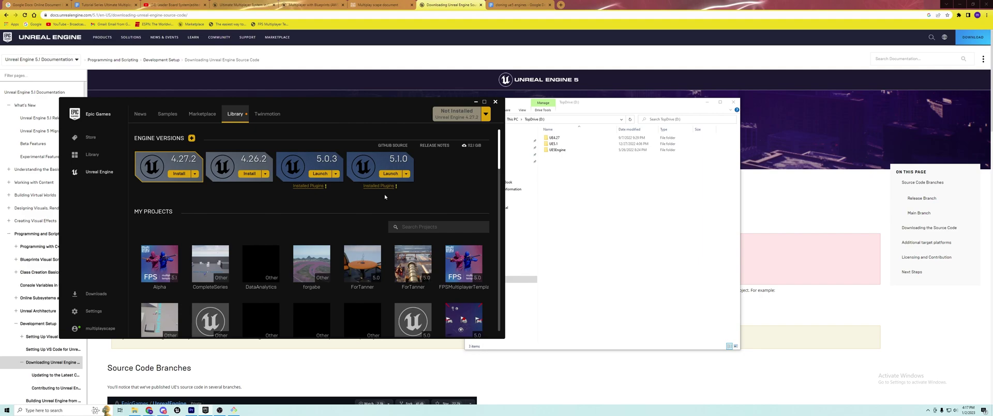
click(476, 101)
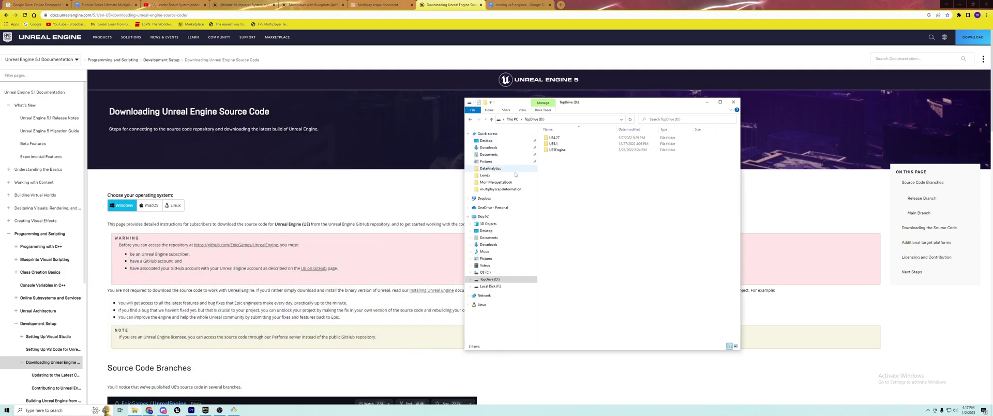
click(264, 196)
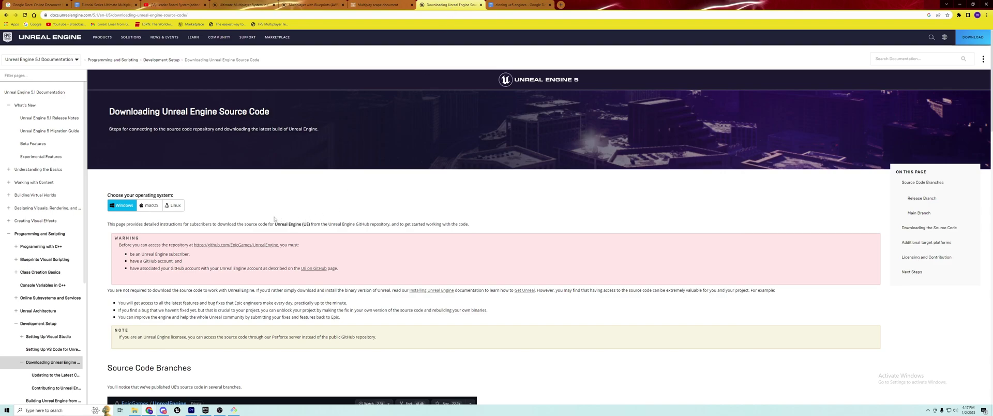
Look at the linked EpicGames/UnrealEngine GitHub repository and return to the source code documentation
click(223, 245)
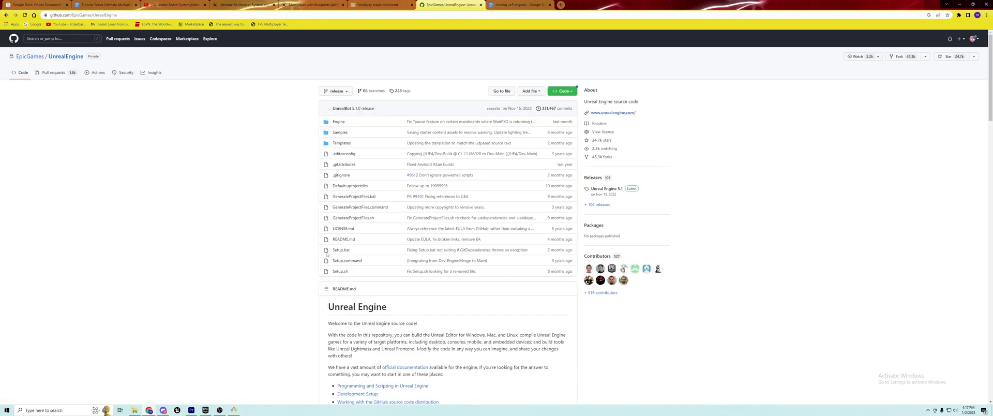
click(976, 40)
click(888, 82)
click(6, 15)
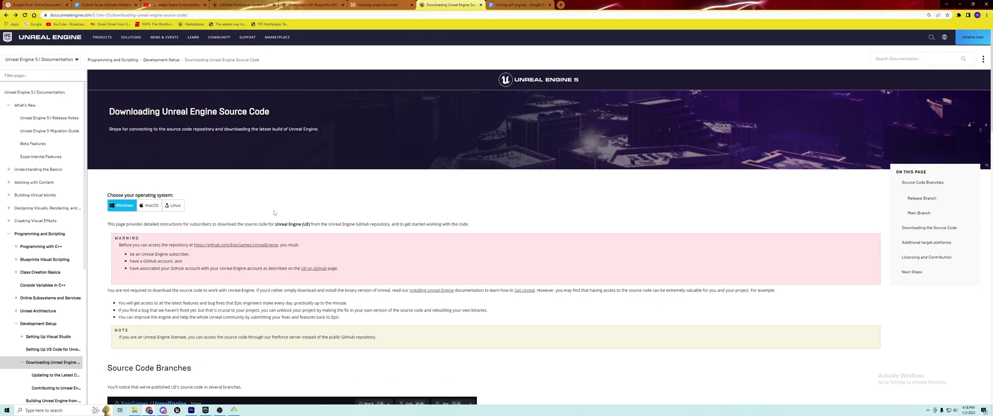
Read the documentation's instructions for downloading and building the source code
scroll(227, 267, down, 15)
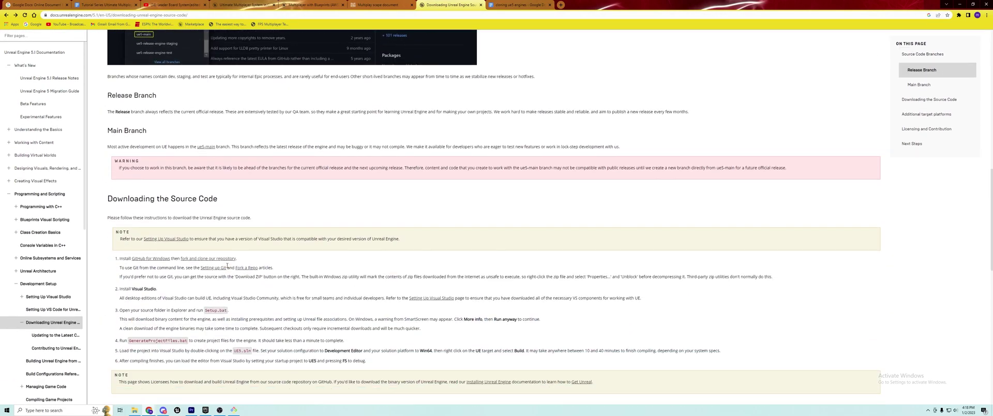
scroll(228, 267, down, 3)
scroll(228, 267, up, 15)
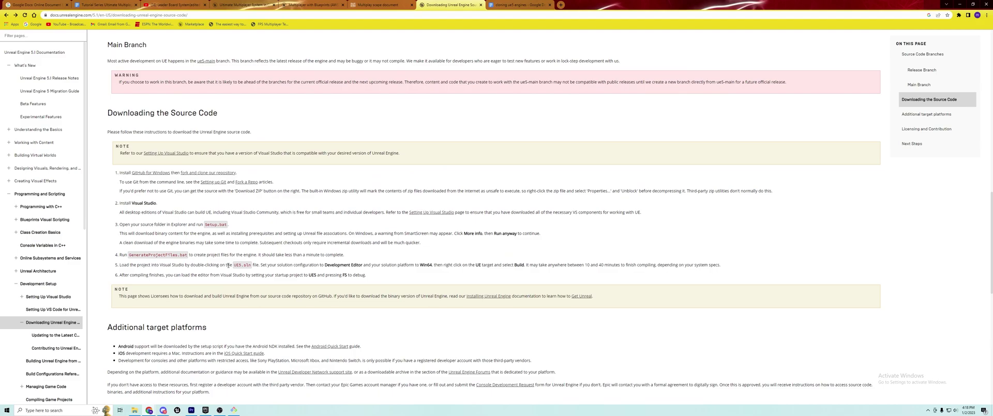
scroll(228, 267, up, 5)
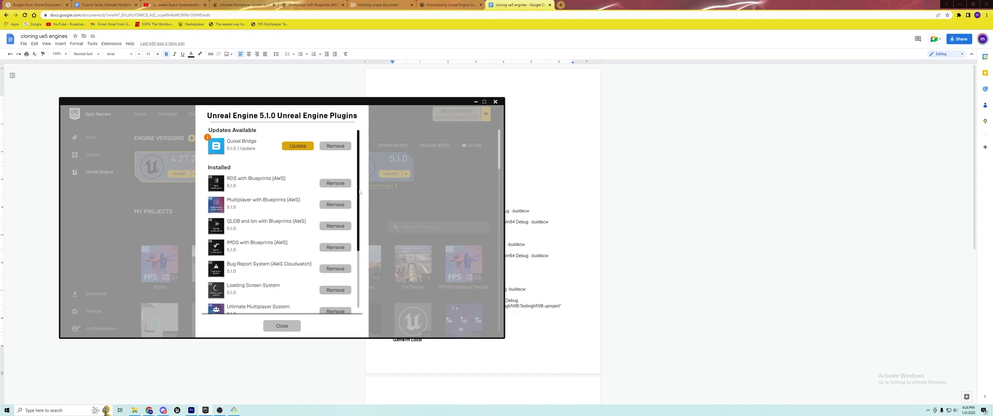
Review the plugins installed for Unreal Engine 5.1.0 in the Epic Games launcher and close the list
scroll(364, 273, down, 3)
click(282, 325)
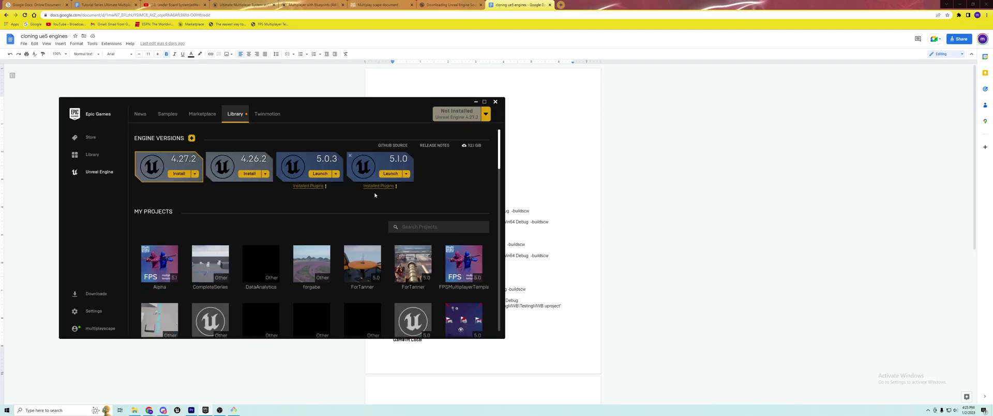
click(376, 186)
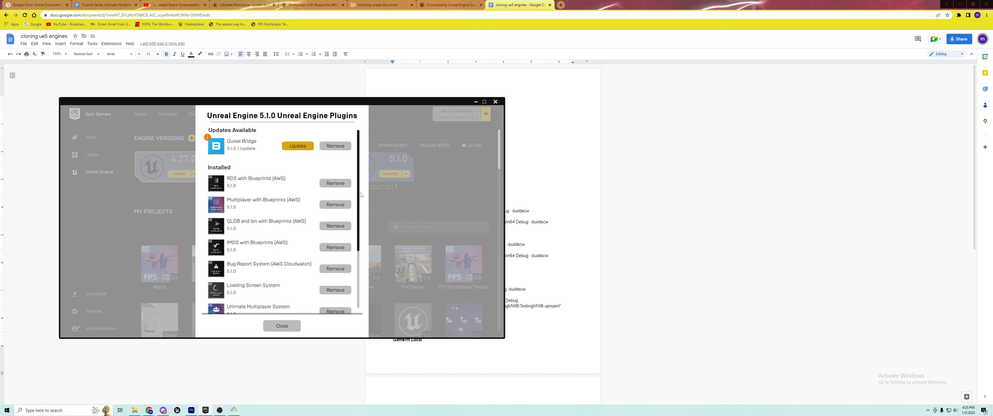
click(282, 325)
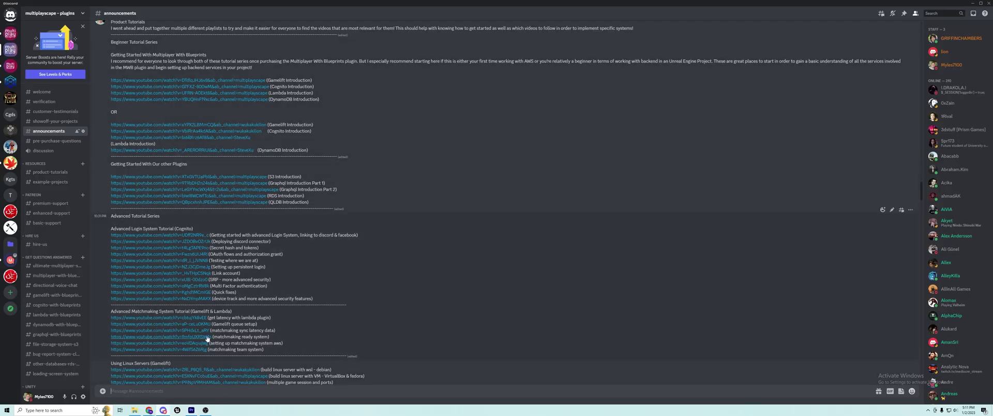
View the product-tutorials channel in Discord and expand the full description of the Leader Board System video on YouTube
click(50, 172)
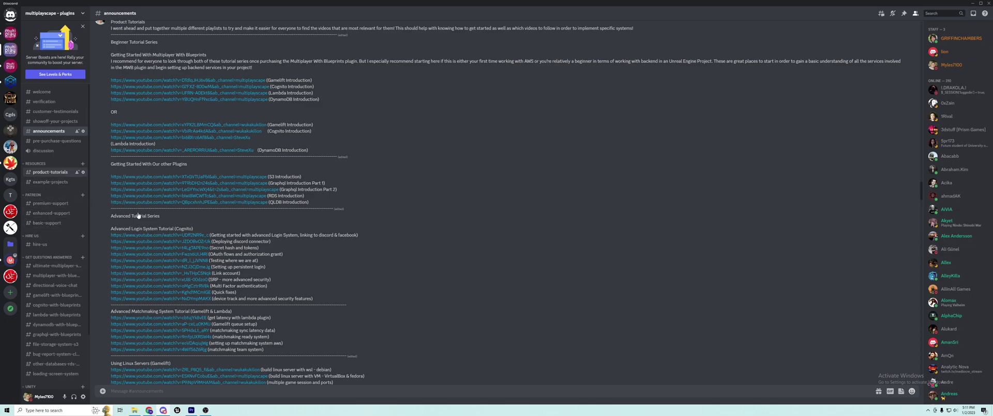
scroll(225, 300, down, 3)
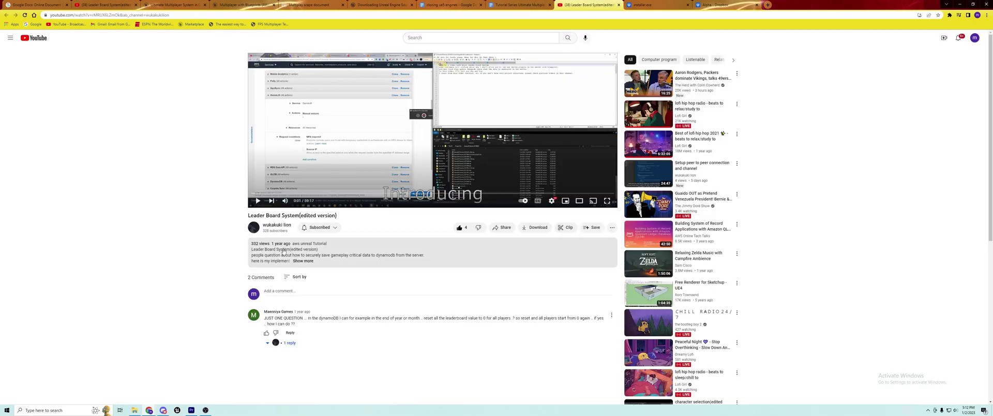
click(302, 261)
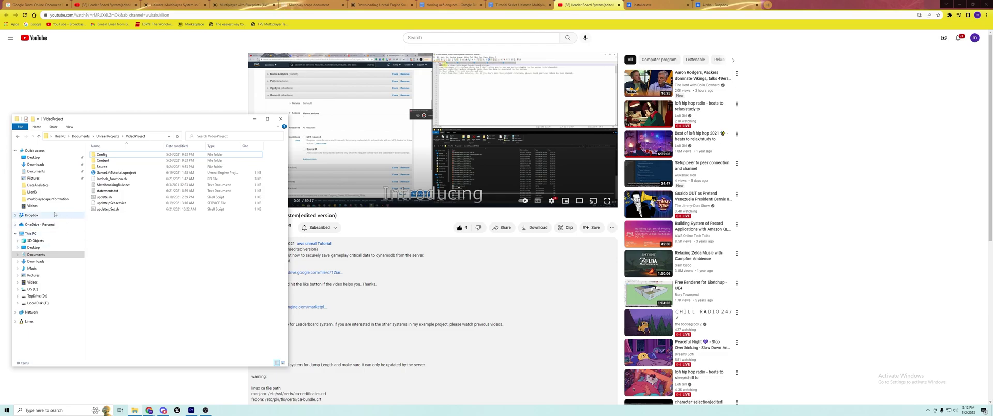
Open a second File Explorer window and create a folder named Plugins in the VideoProject folder
right_click(134, 412)
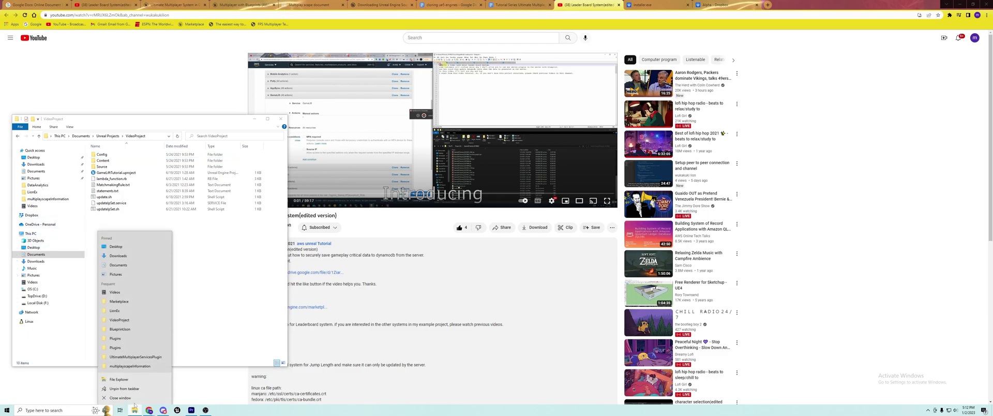
click(118, 380)
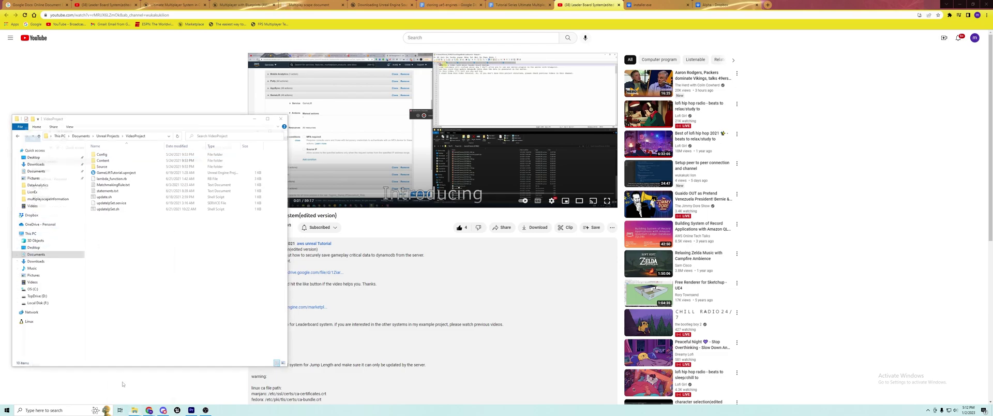
click(38, 241)
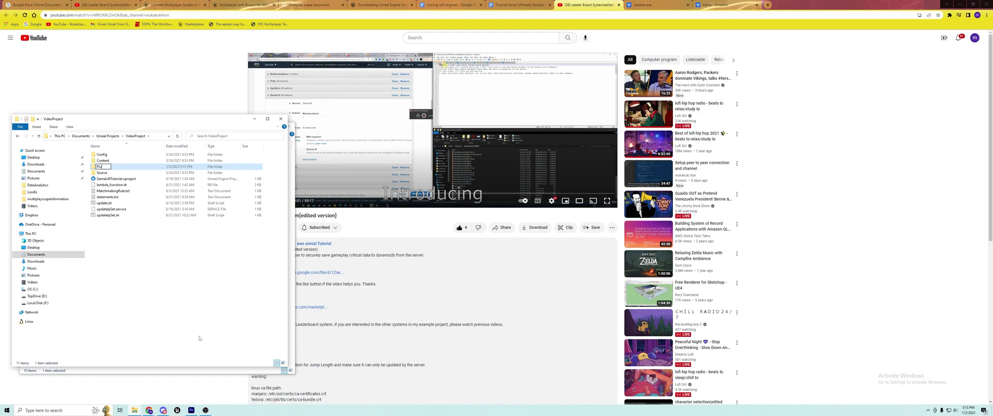
key(Return)
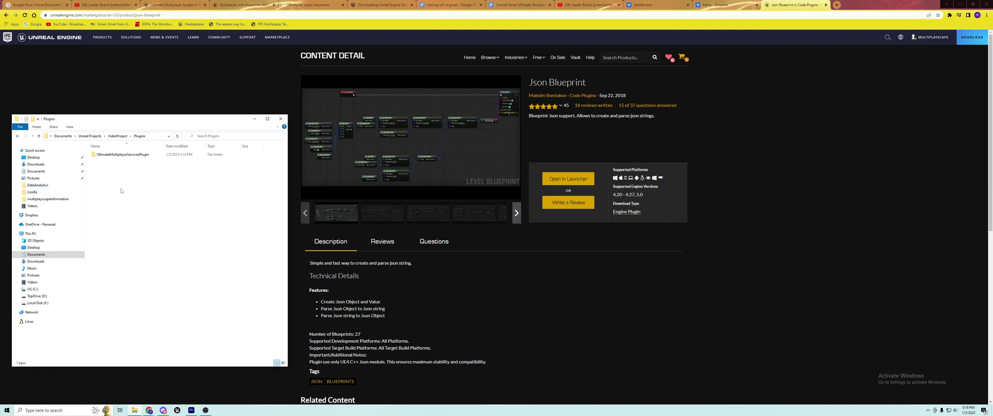
Paste the BlueprintJson plugin into the project's Plugins folder and inspect its .uplugin file in Notepad++
key(ctrl+v)
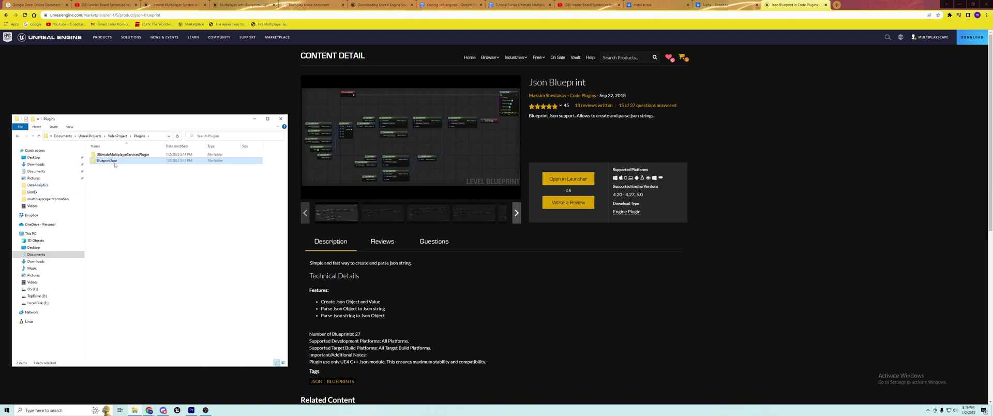
double_click(115, 162)
click(113, 178)
right_click(114, 179)
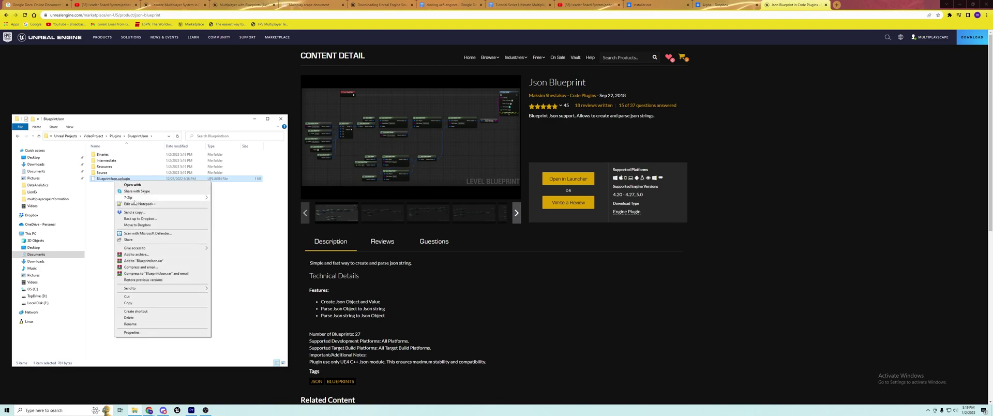
click(137, 203)
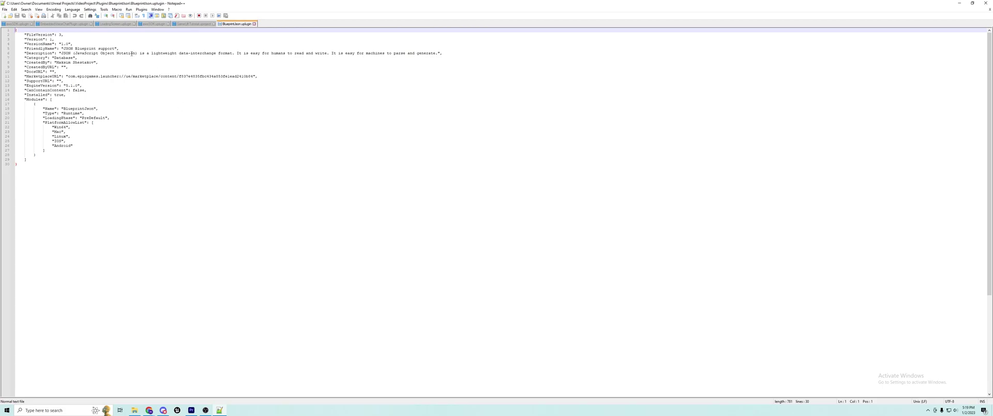
click(986, 3)
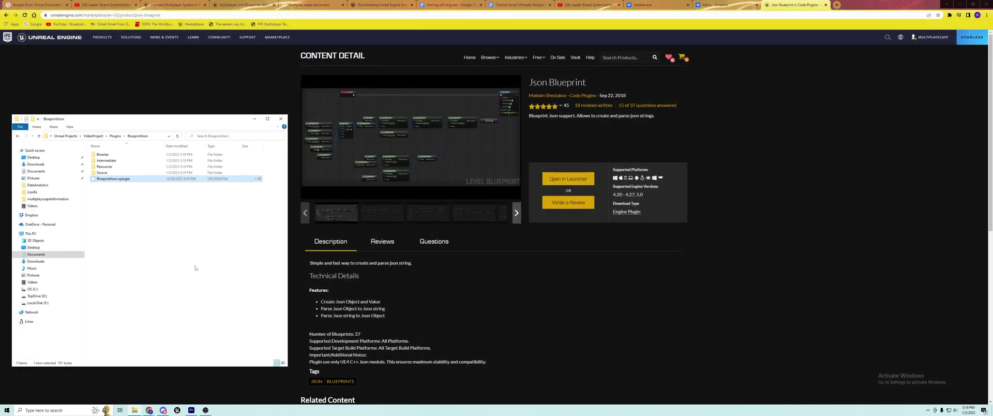
click(115, 136)
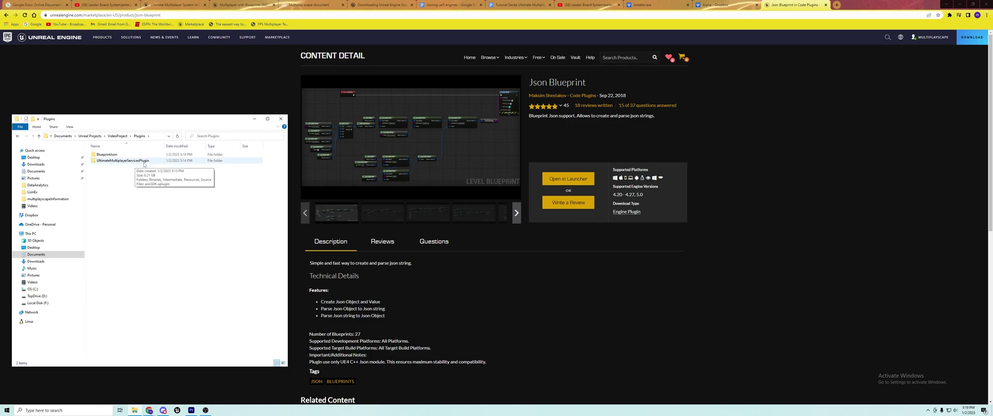
Remove all entries from the Plugins list of GameLiftTutorial.uproject in Notepad++, save the file and close the editor
click(117, 135)
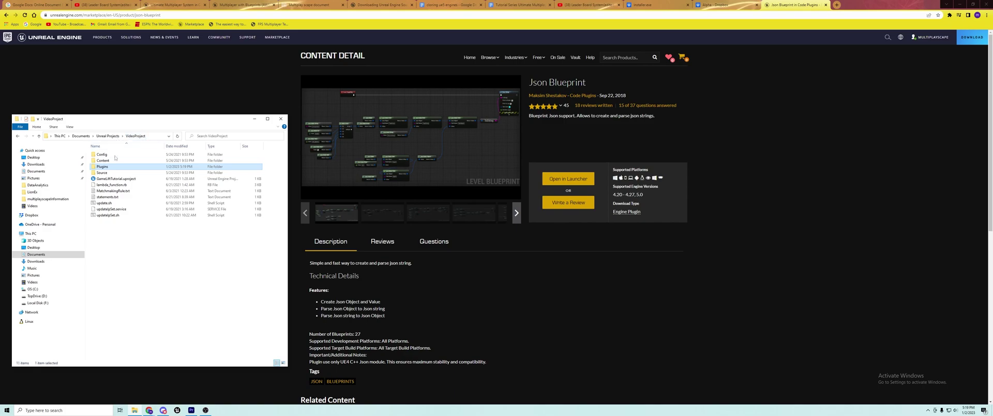
right_click(110, 179)
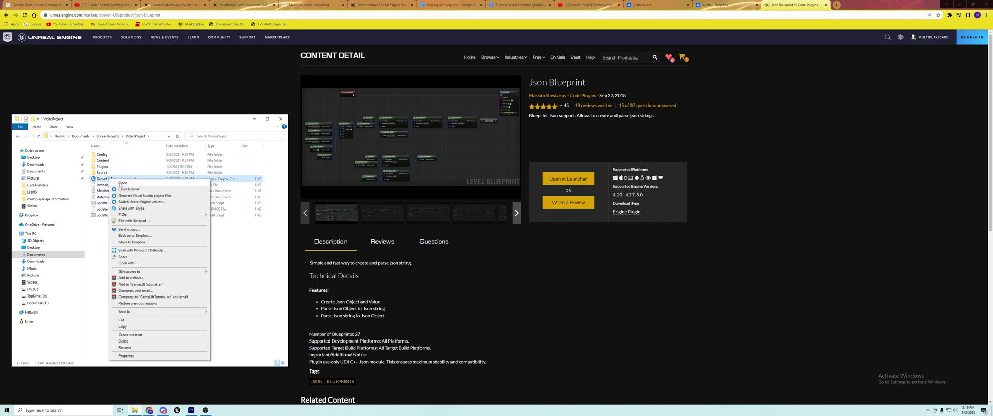
click(130, 221)
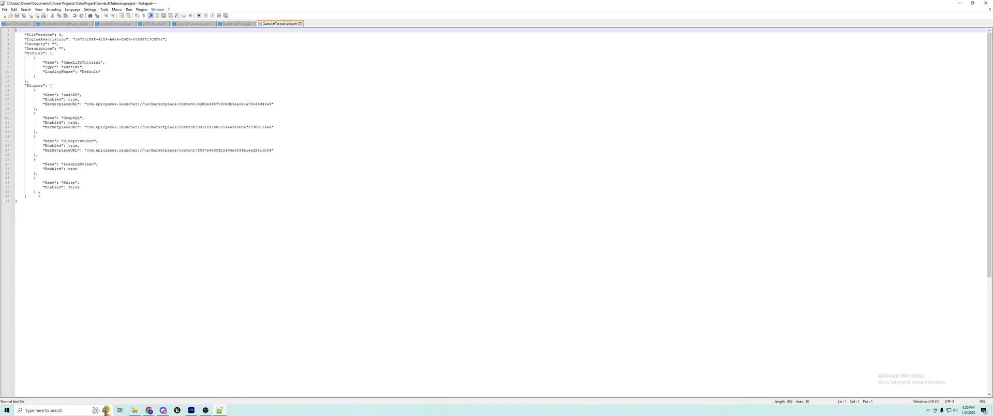
drag(39, 193, 32, 91)
key(Delete)
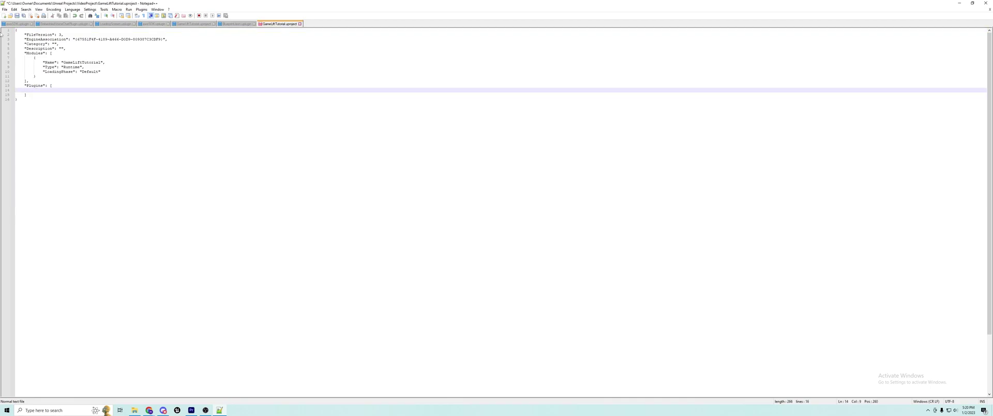
click(5, 9)
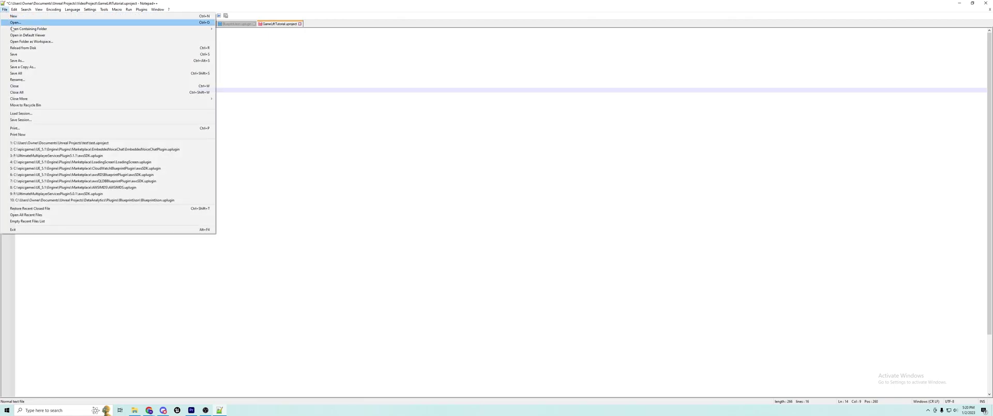
click(15, 55)
click(986, 3)
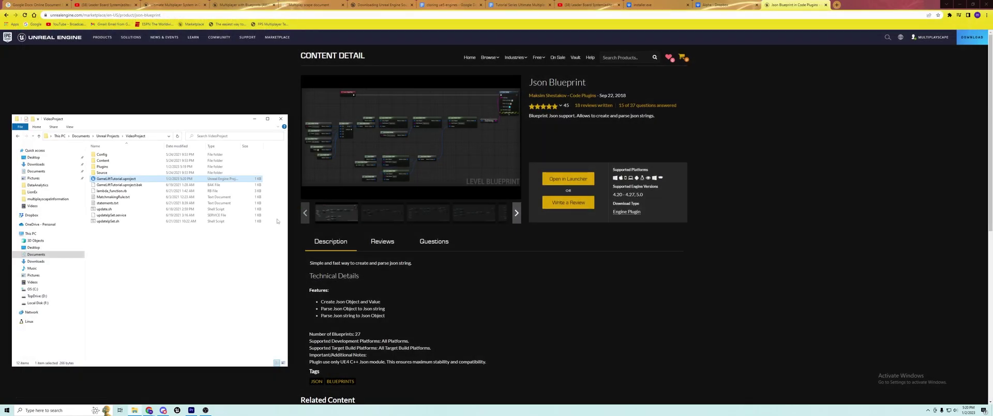
Delete GameLiftTutorial.uproject.bak and switch GameLiftTutorial.uproject to the UE 5.1 source build of Unreal Engine
click(110, 185)
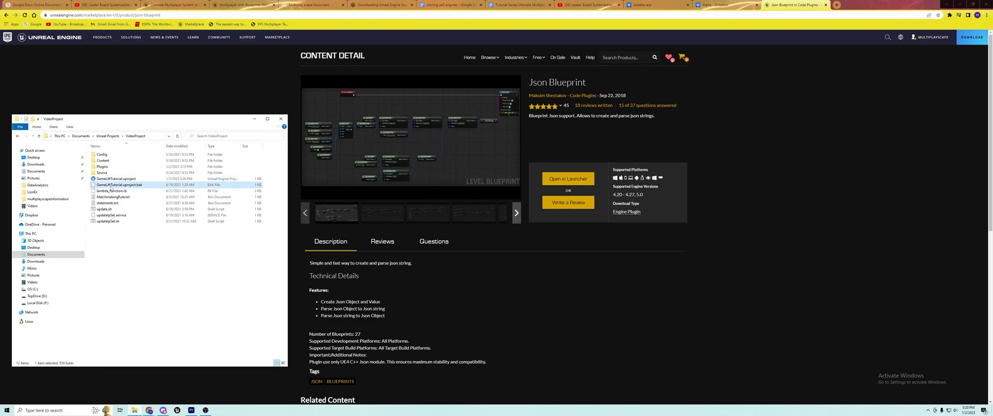
key(Delete)
right_click(107, 180)
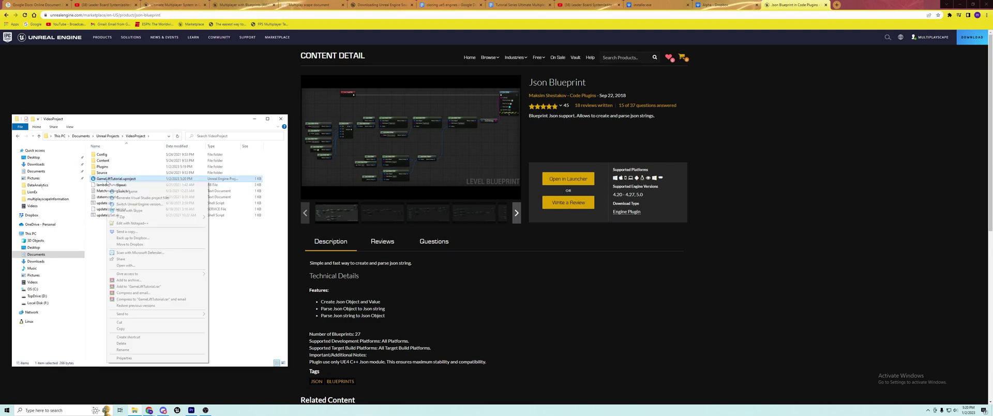
click(129, 204)
click(474, 201)
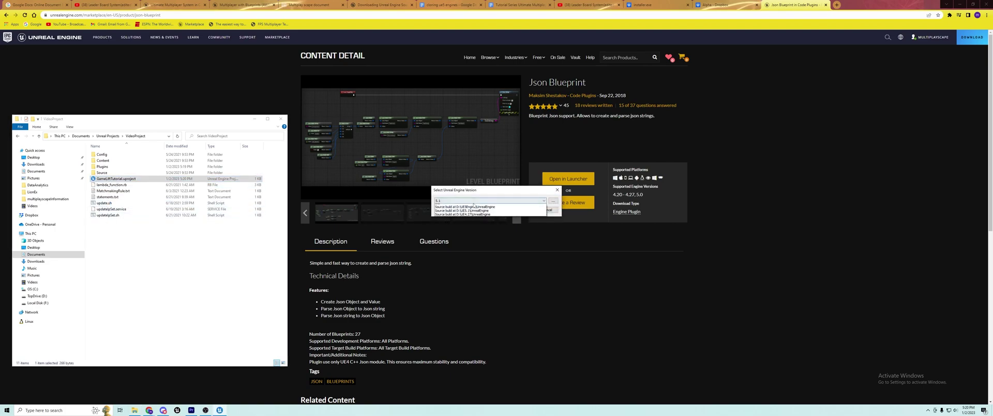
click(473, 217)
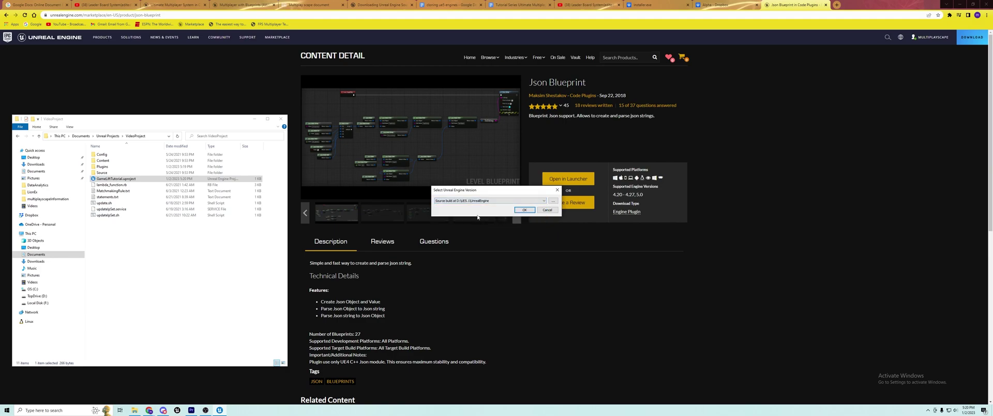
click(524, 210)
click(551, 208)
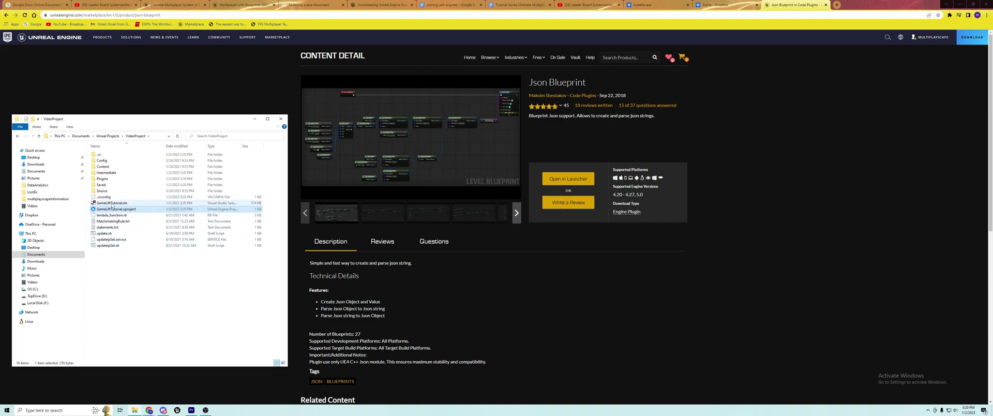
Open the generated GameLiftTutorial.sln solution with Microsoft Visual Studio 2022
right_click(112, 204)
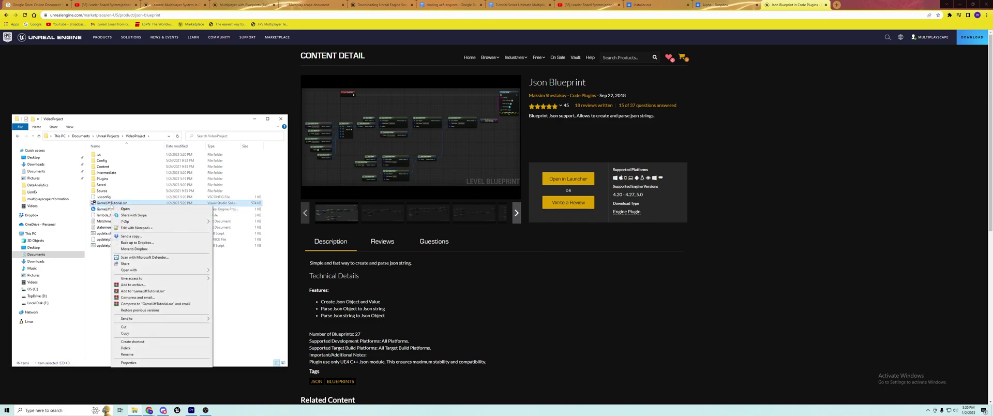
mouse_move(136, 270)
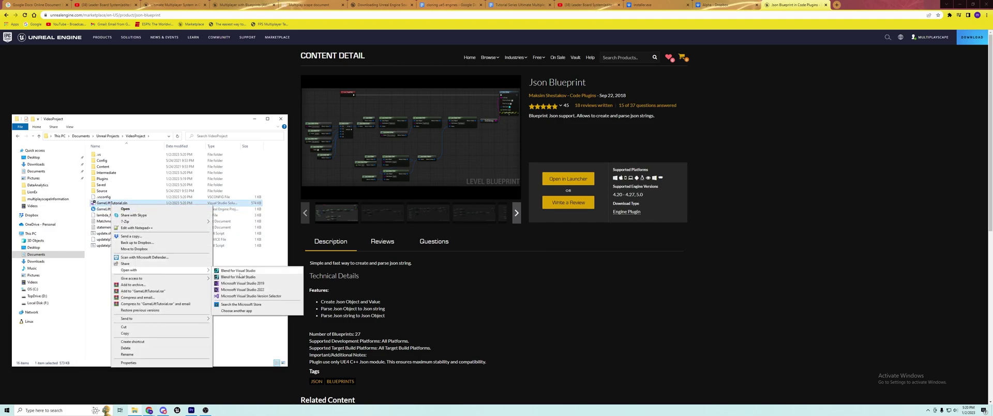
click(243, 290)
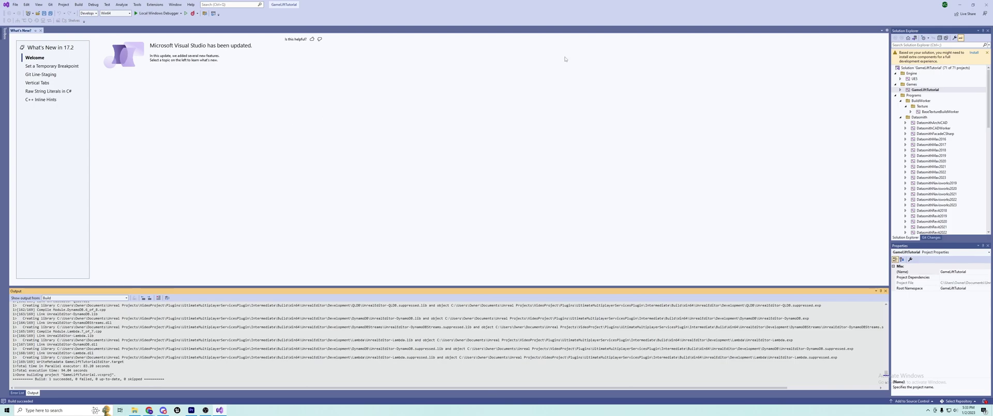
Return to the VideoProject folder in File Explorer and launch GameLiftTutorial.uproject in Unreal Editor
click(134, 409)
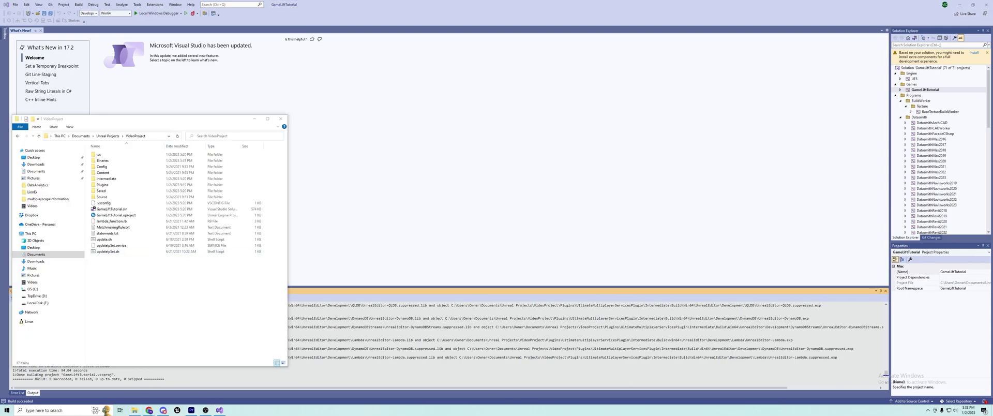
double_click(95, 209)
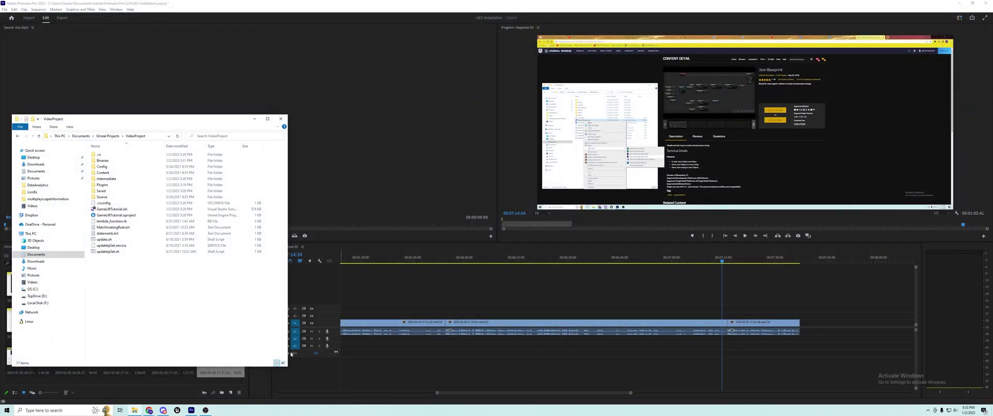
double_click(116, 215)
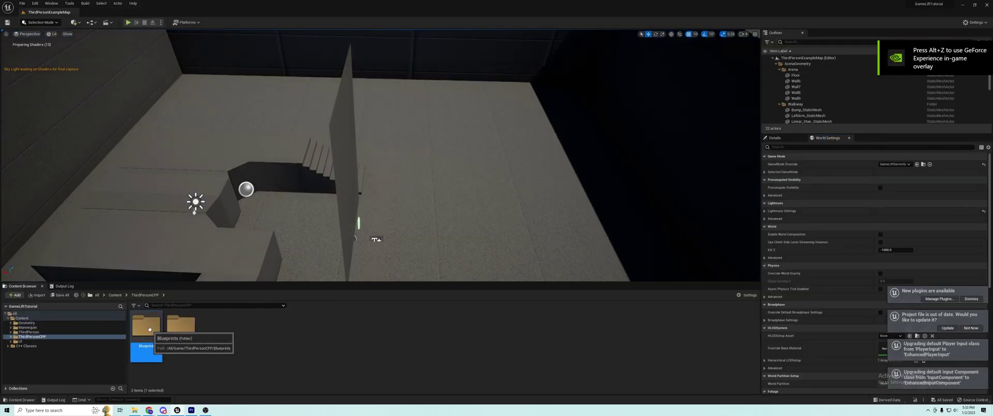
Open the ThirdPersonCharacter blueprint from the Lobby folder under ThirdPersonCPP/Blueprints
double_click(147, 327)
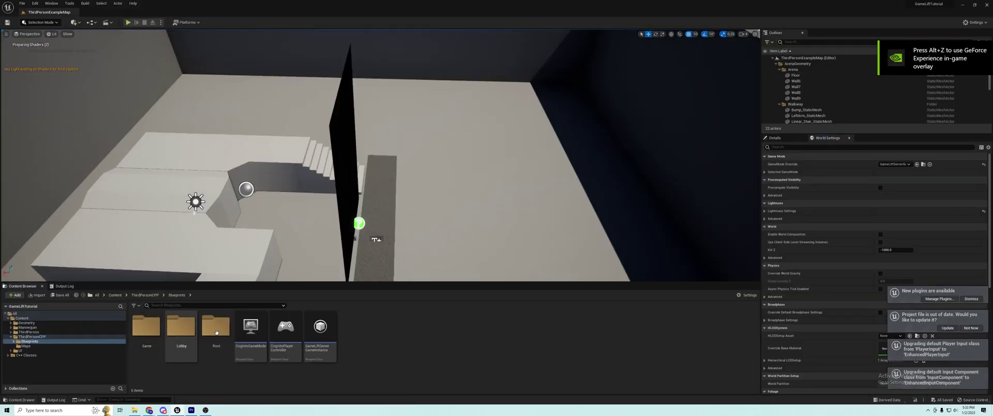
double_click(181, 327)
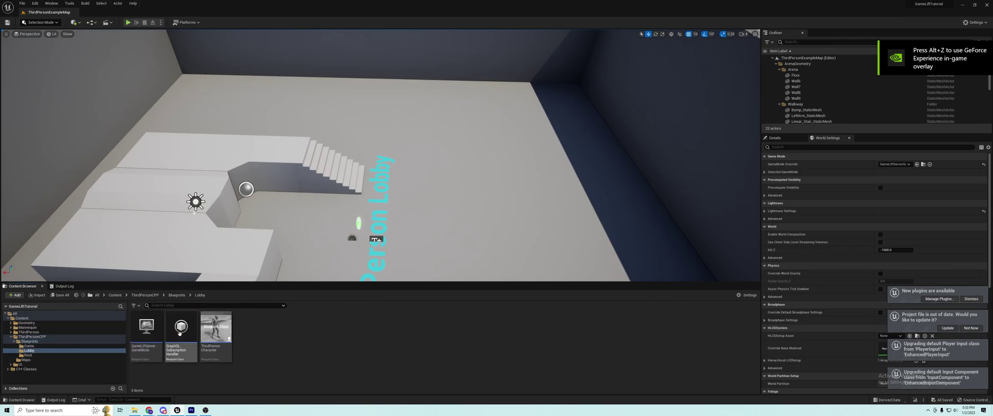
double_click(215, 331)
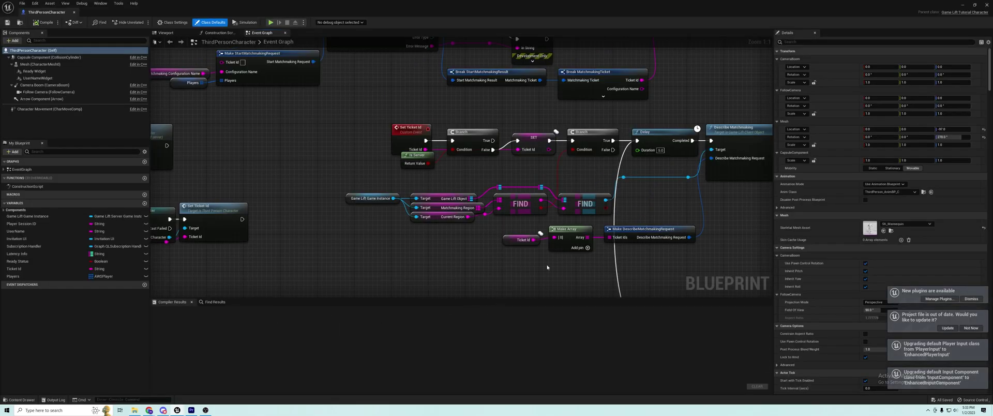
Examine the matchmaking, Event End Play and player setup node chains in ThirdPersonCharacter's Event Graph
right_drag(547, 267, 366, 271)
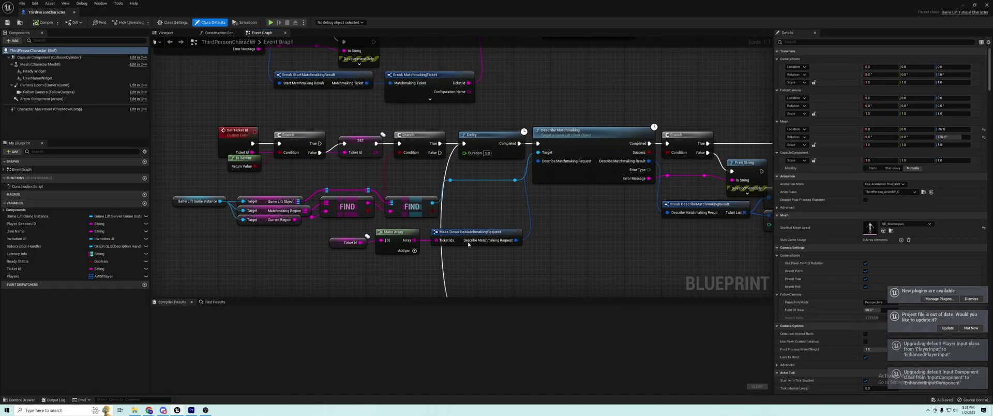
right_drag(591, 145, 540, 174)
click(540, 175)
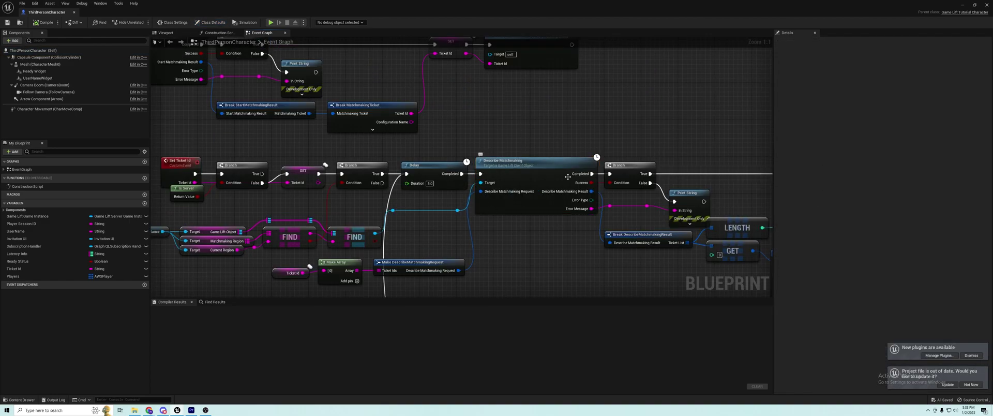
right_drag(538, 247, 560, 238)
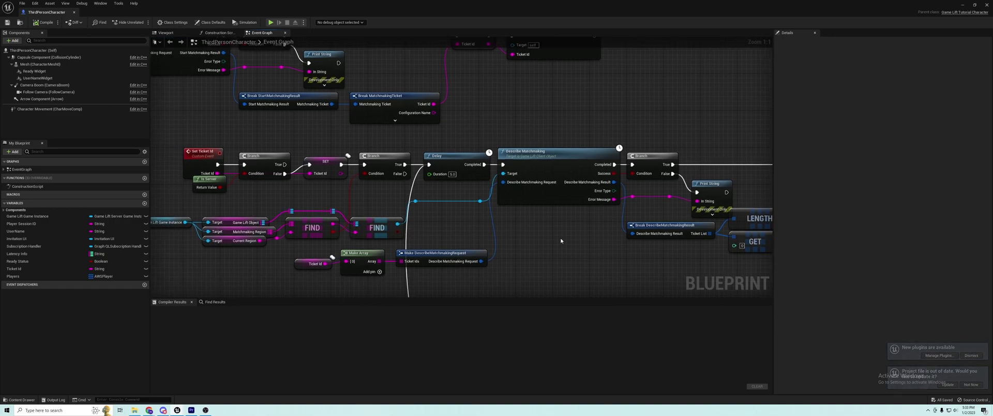
scroll(517, 249, down, 3)
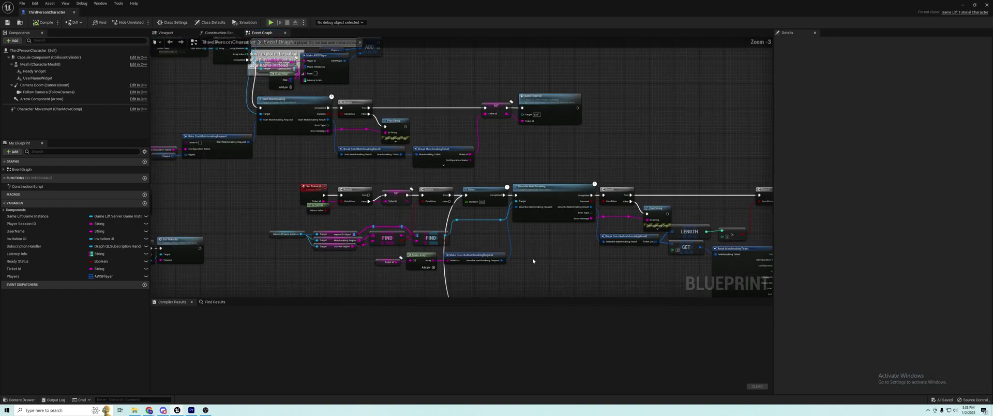
right_drag(480, 244, 464, 271)
scroll(464, 270, down, 5)
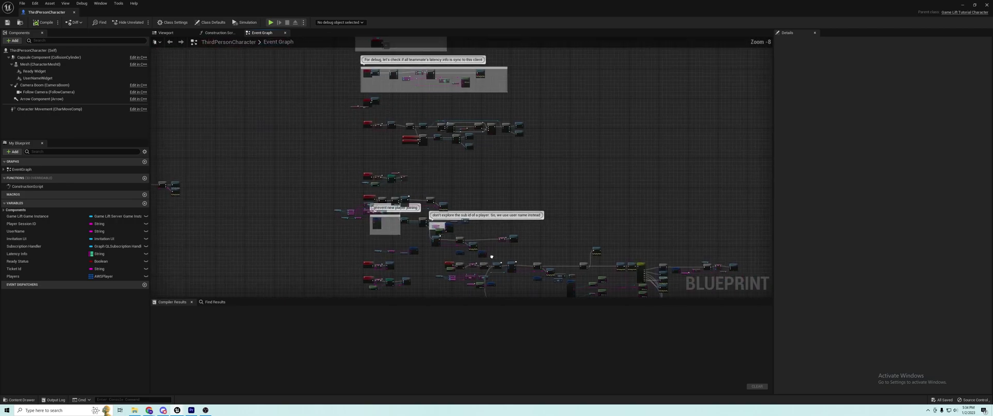
scroll(502, 202, up, 7)
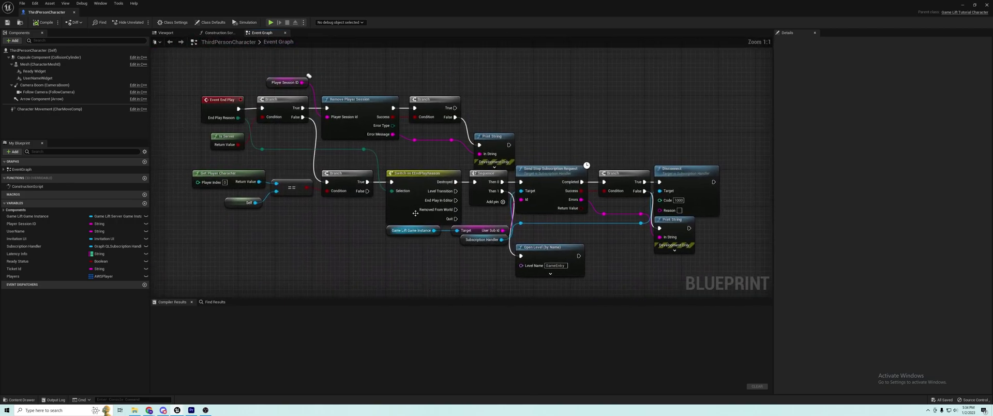
scroll(430, 211, down, 5)
right_drag(429, 212, 431, 316)
scroll(558, 152, up, 6)
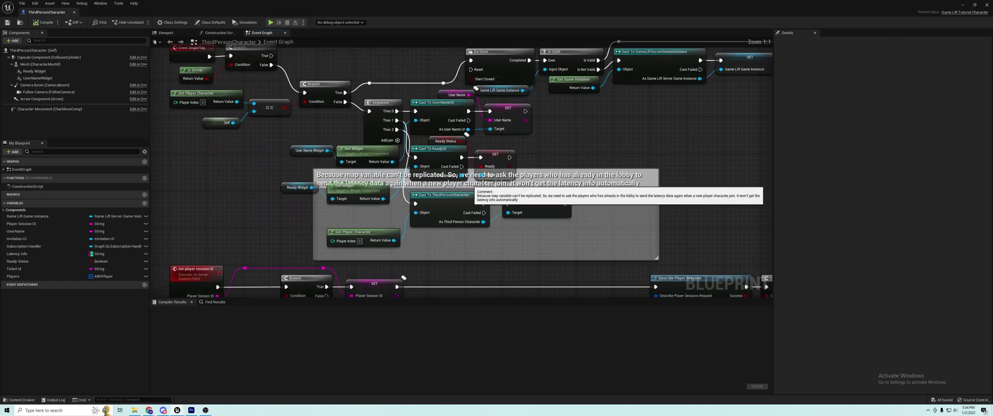
right_drag(558, 152, 552, 122)
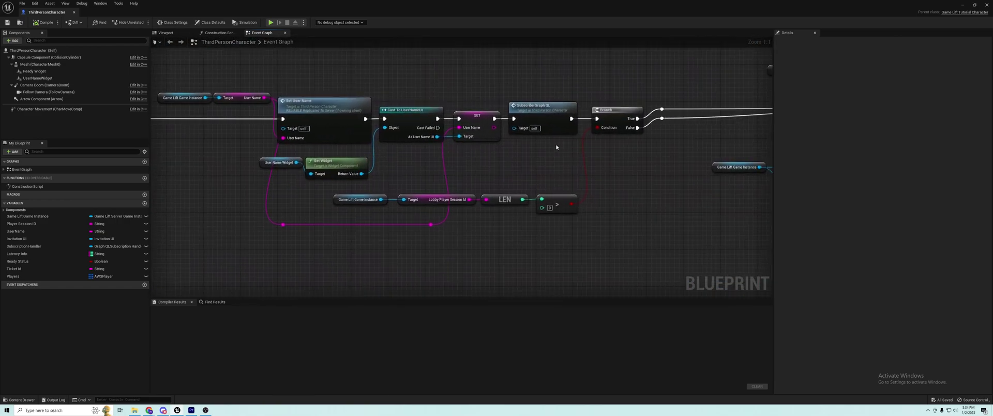
Jump to the Subscribe GraphQL custom event's definition and inspect its subscription and JSON nodes
double_click(553, 121)
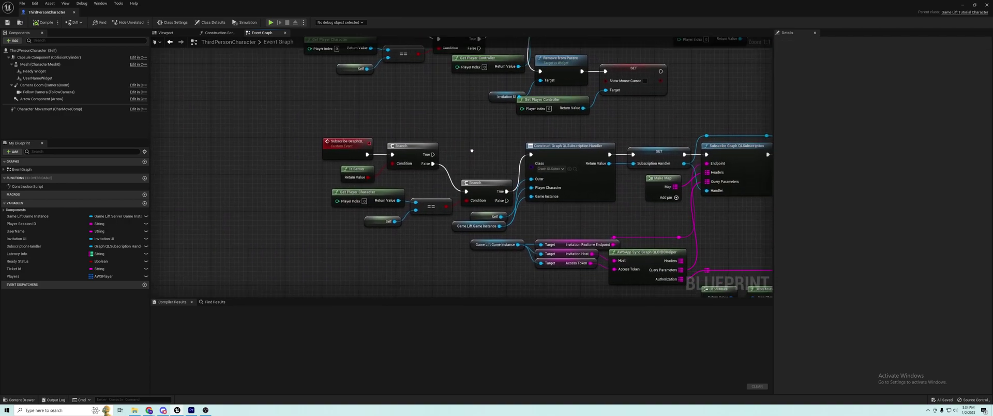
right_drag(616, 218, 511, 208)
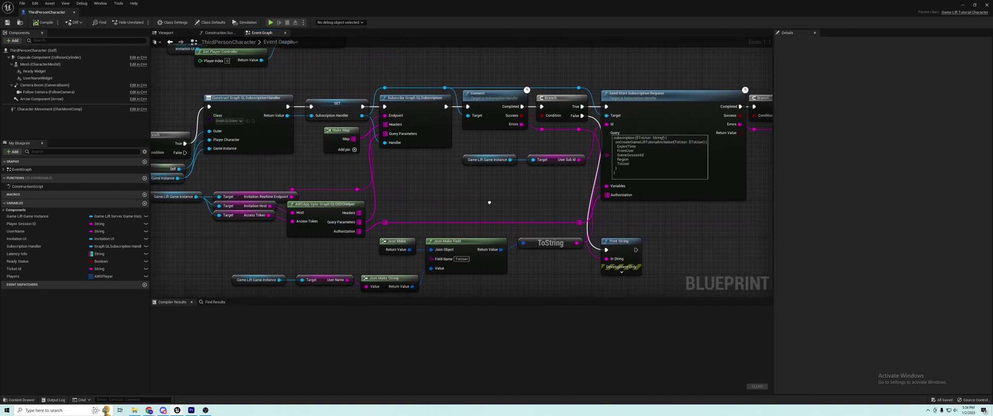
scroll(518, 206, down, 2)
right_drag(244, 43, 404, 249)
right_drag(434, 183, 413, 248)
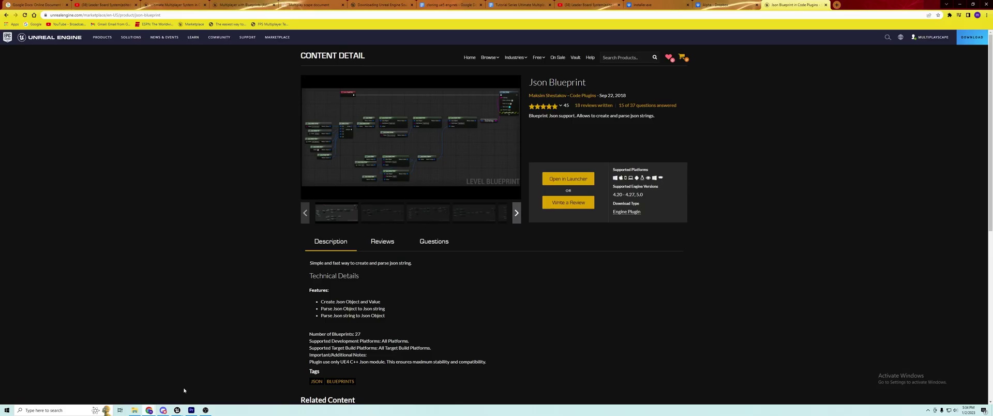
Switch to the Multiplay Scape documentation in Chrome and view its Gamelift, Lambda and Database pages
click(178, 388)
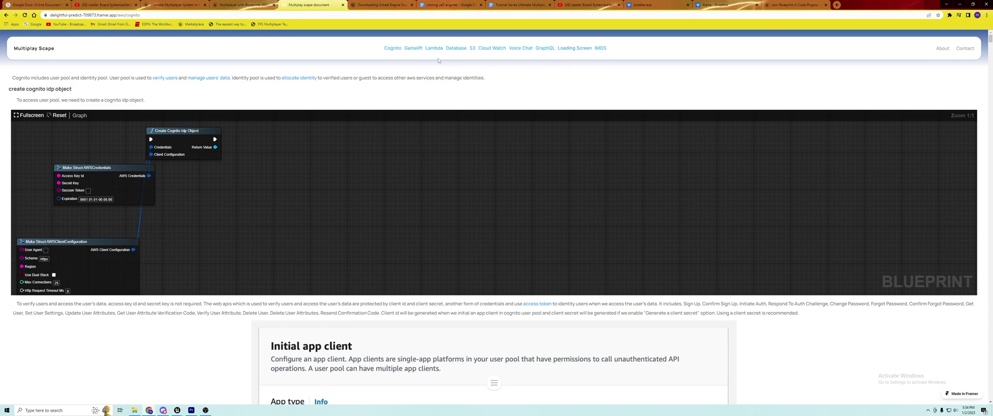
click(413, 48)
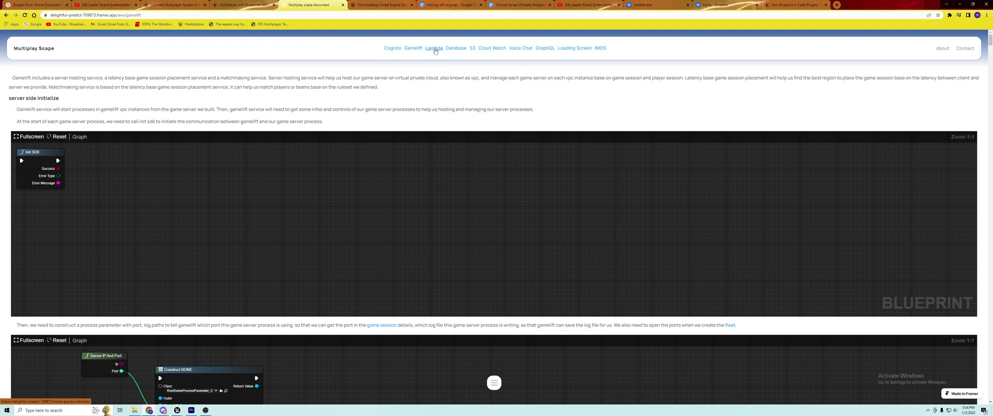
click(435, 49)
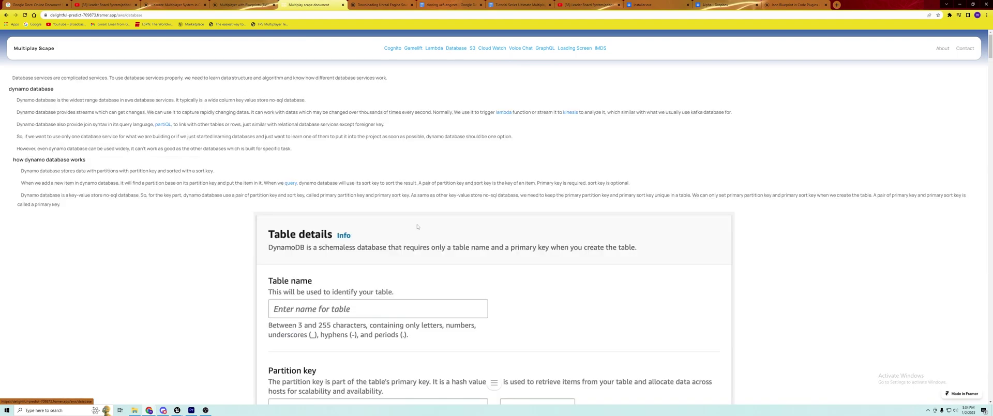